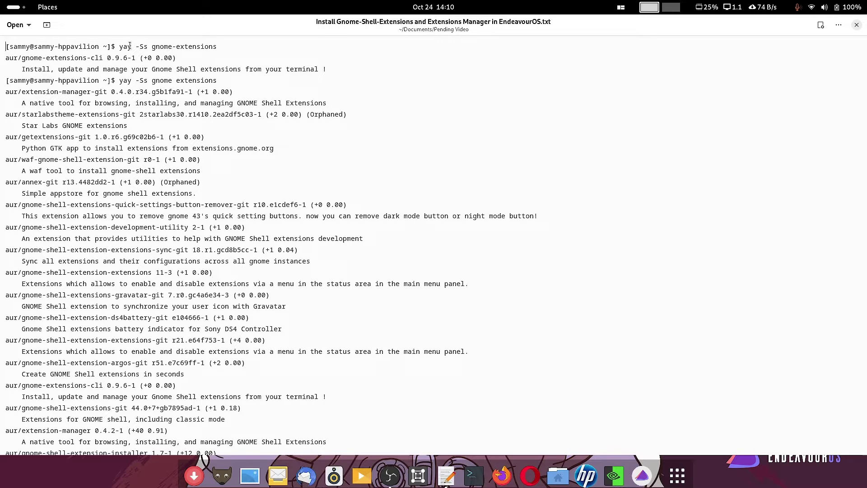
# Scroll the log down to the 'yay -S gnome-shell-extensions extension-manager' command and its dependency lines
pyautogui.scroll(-2, 43, 178)
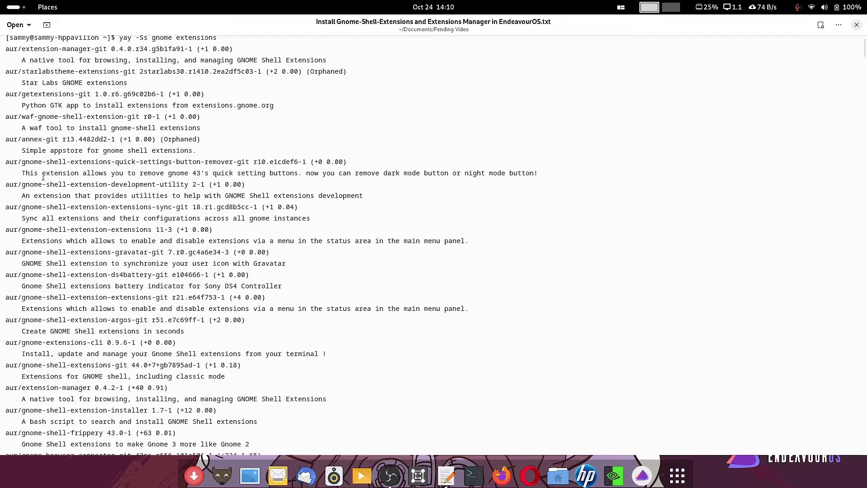
pyautogui.scroll(-7, 68, 63)
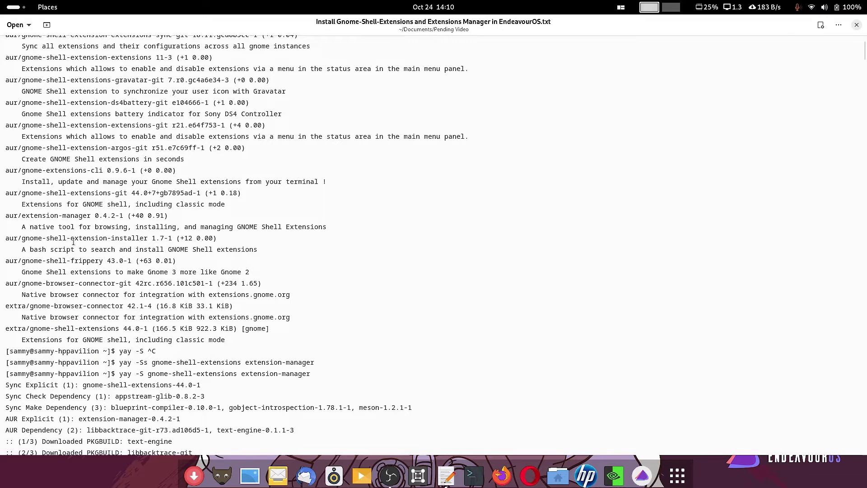
pyautogui.scroll(-2, 215, 358)
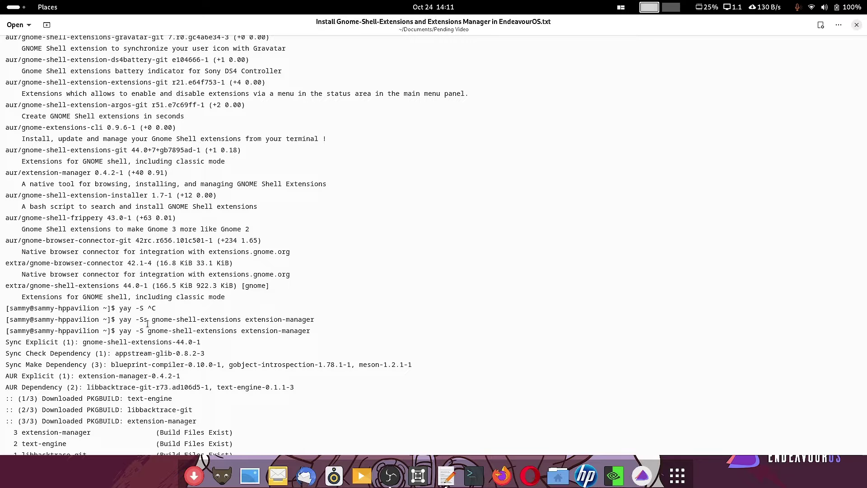
# Scroll past the cleanBuild, diffs and download lines to the ninja, python-tqdm and meson package table
pyautogui.scroll(-5, 153, 362)
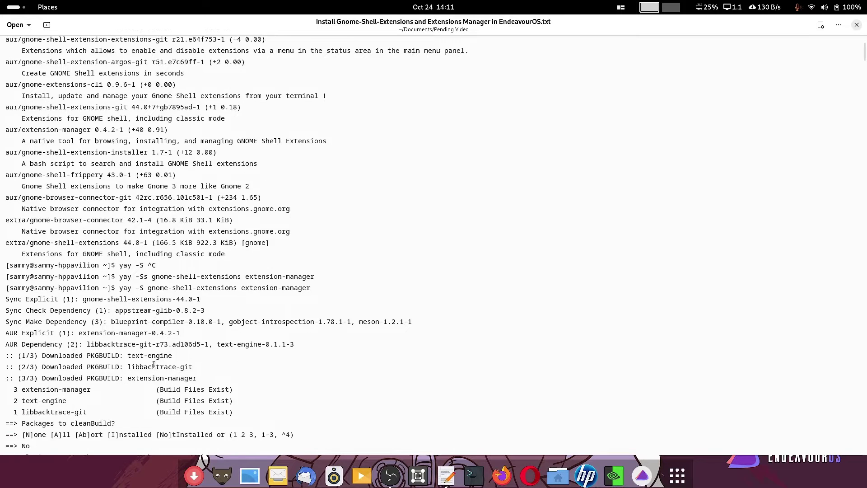
pyautogui.scroll(-4, 153, 365)
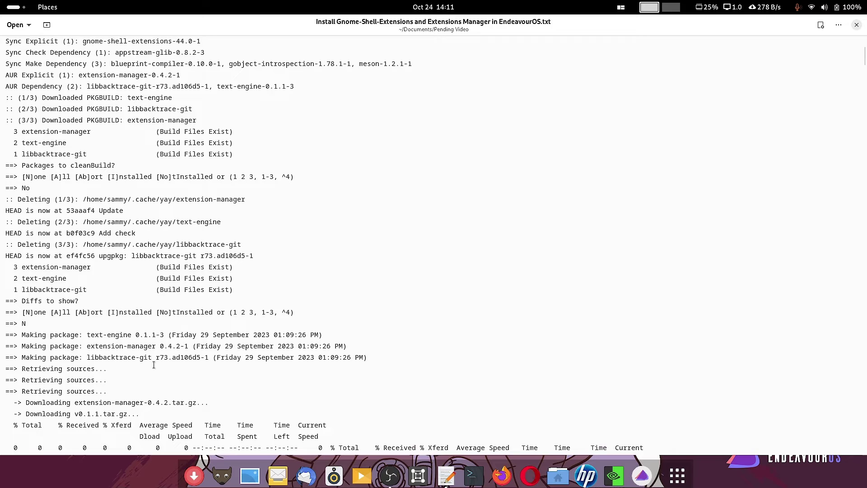
pyautogui.scroll(-4, 154, 365)
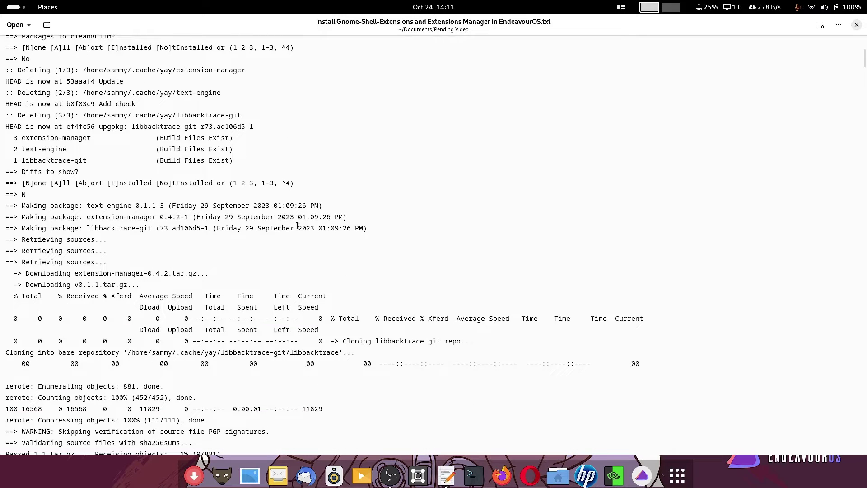
pyautogui.scroll(-12, 175, 335)
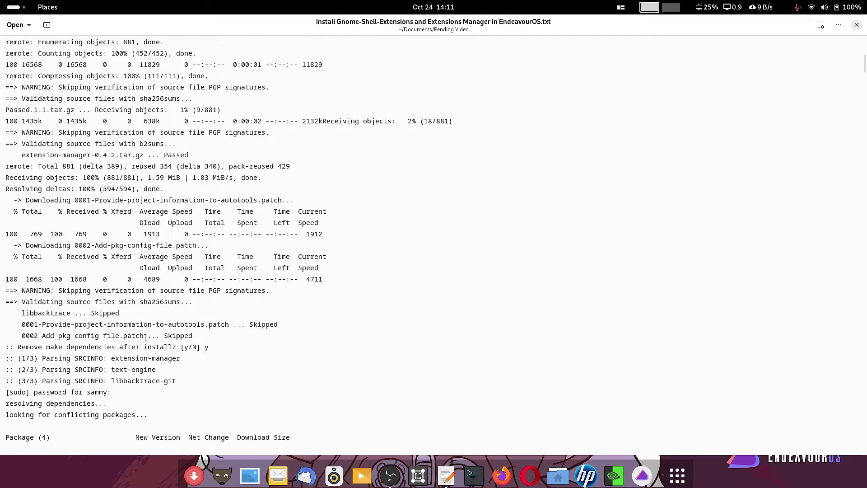
pyautogui.scroll(-4, 144, 338)
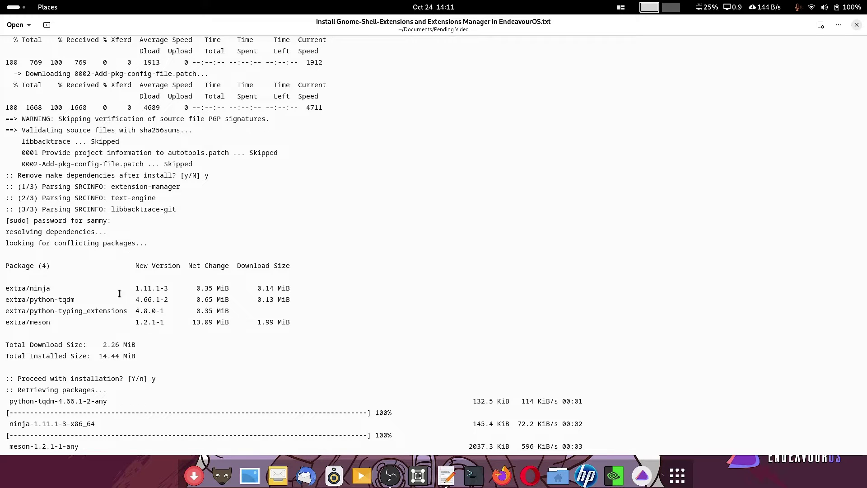
# Scroll through the meson build warnings to the text-engine 20/20 test summary and packaging lines
pyautogui.scroll(-10, 119, 293)
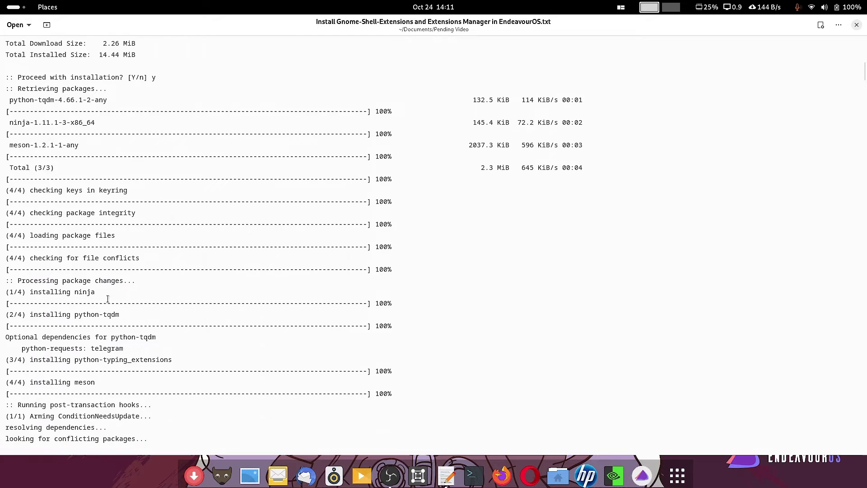
pyautogui.scroll(-3, 4, 355)
pyautogui.scroll(-4, 8, 237)
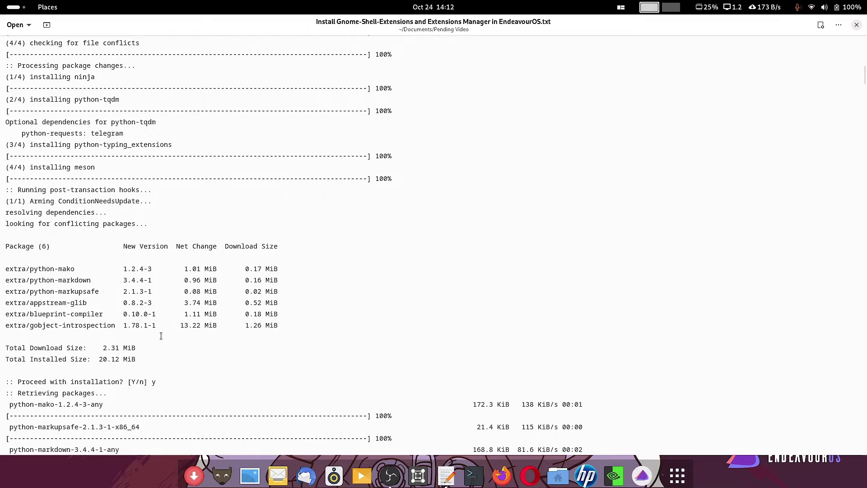
pyautogui.scroll(-4, 162, 335)
pyautogui.scroll(-15, 161, 335)
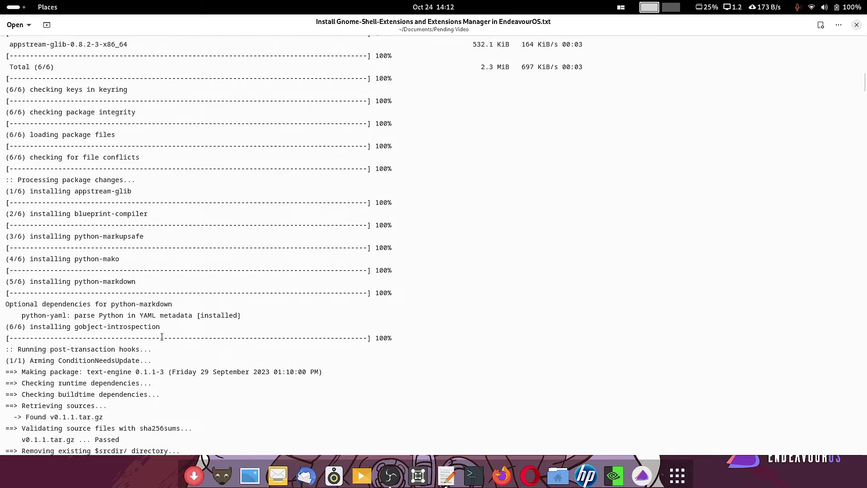
pyautogui.scroll(-4, 149, 342)
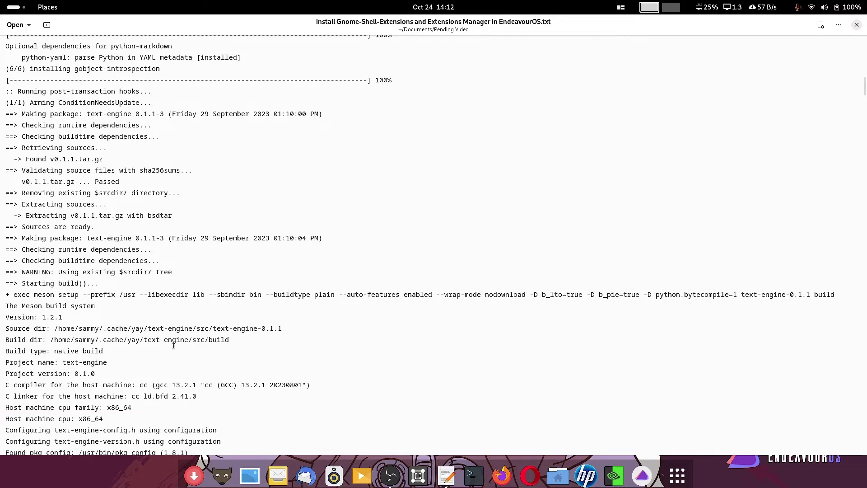
pyautogui.scroll(-11, 150, 341)
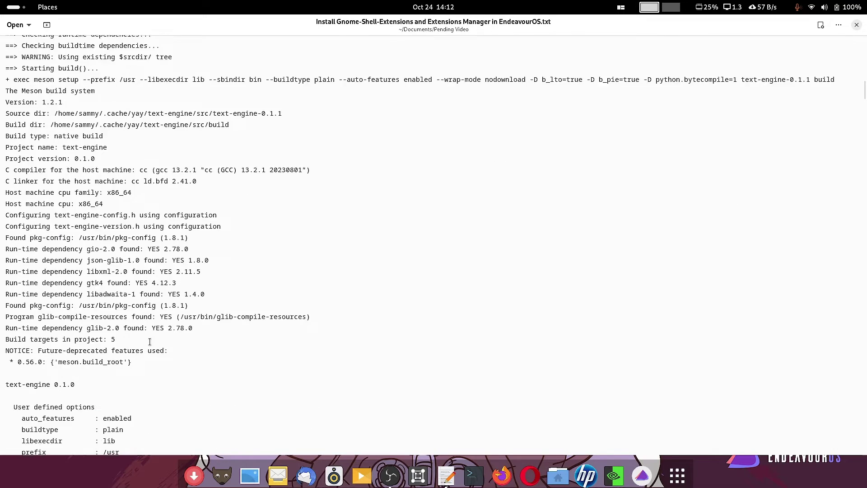
pyautogui.scroll(-20, 149, 341)
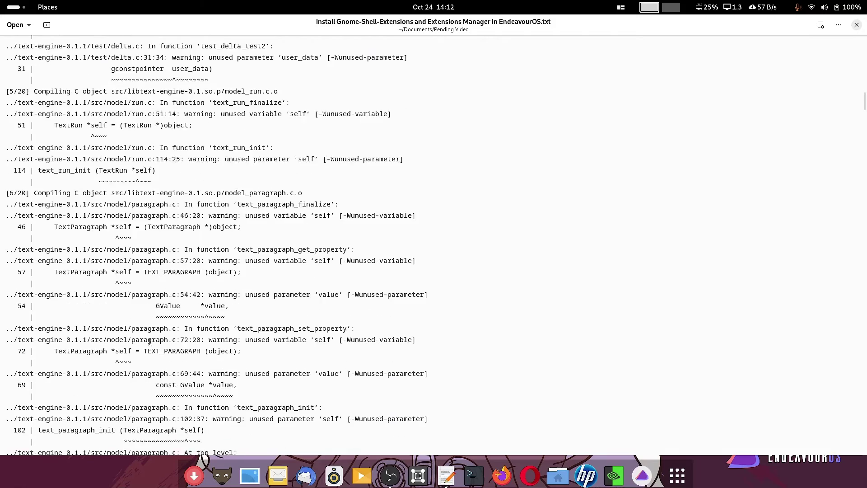
pyautogui.scroll(-20, 149, 342)
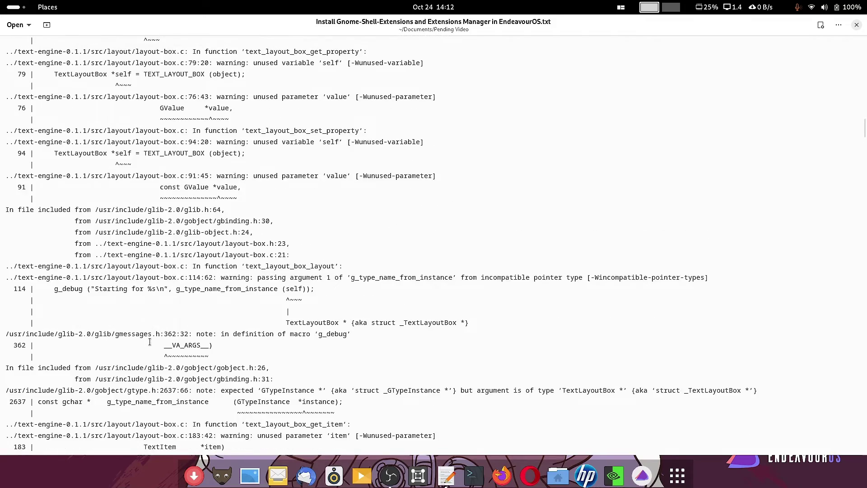
pyautogui.scroll(-5, 149, 342)
pyautogui.scroll(-11, 149, 342)
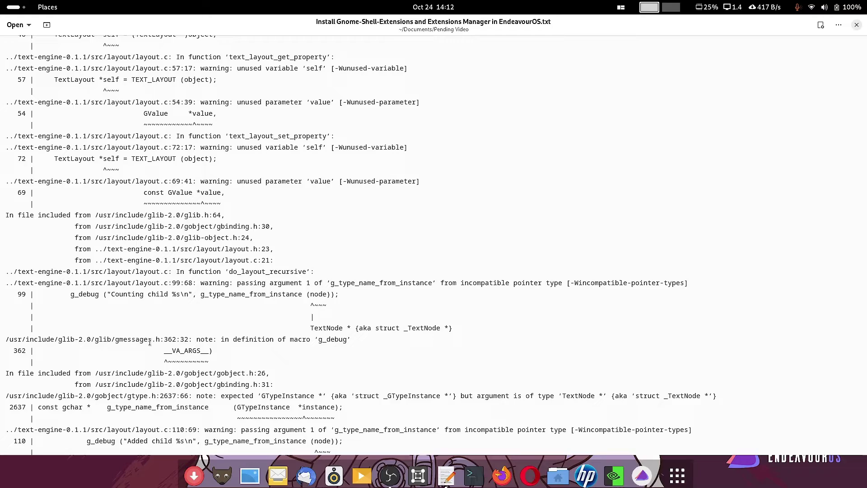
pyautogui.scroll(-11, 150, 341)
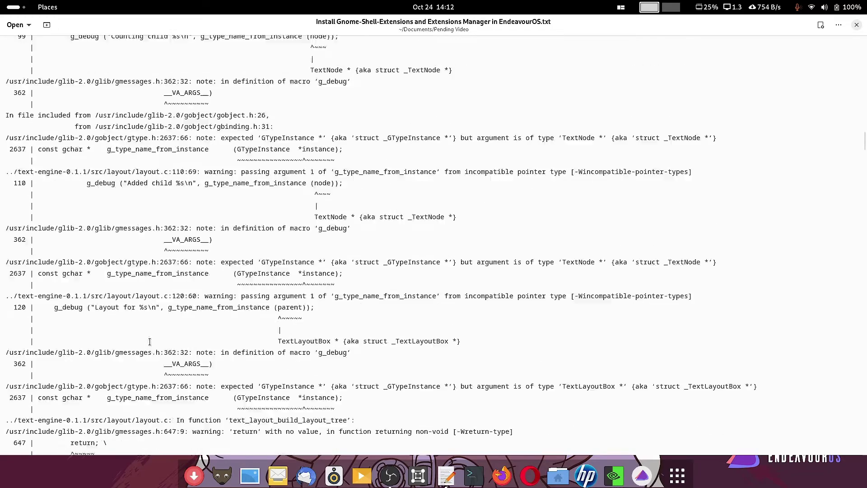
pyautogui.scroll(-17, 150, 341)
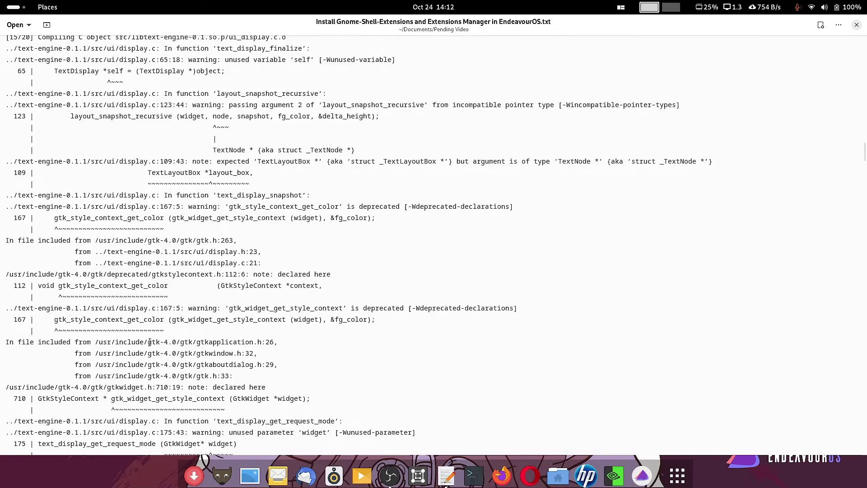
pyautogui.scroll(-5, 150, 342)
pyautogui.scroll(-10, 149, 341)
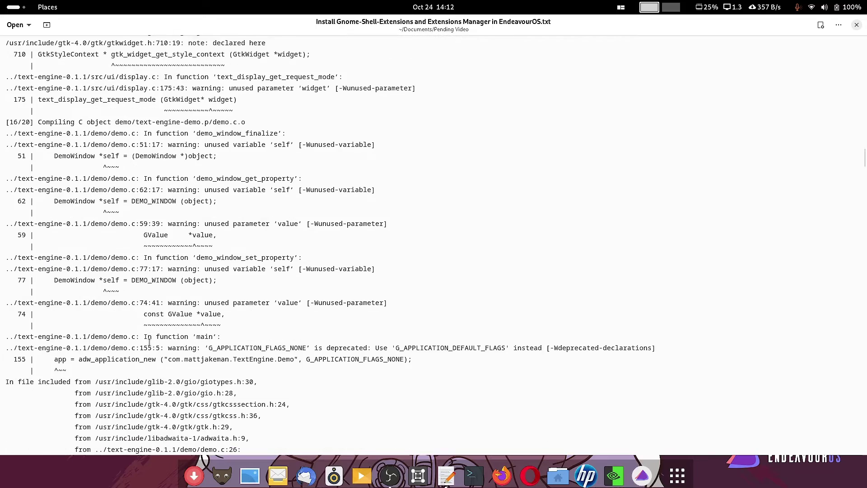
pyautogui.scroll(-11, 149, 342)
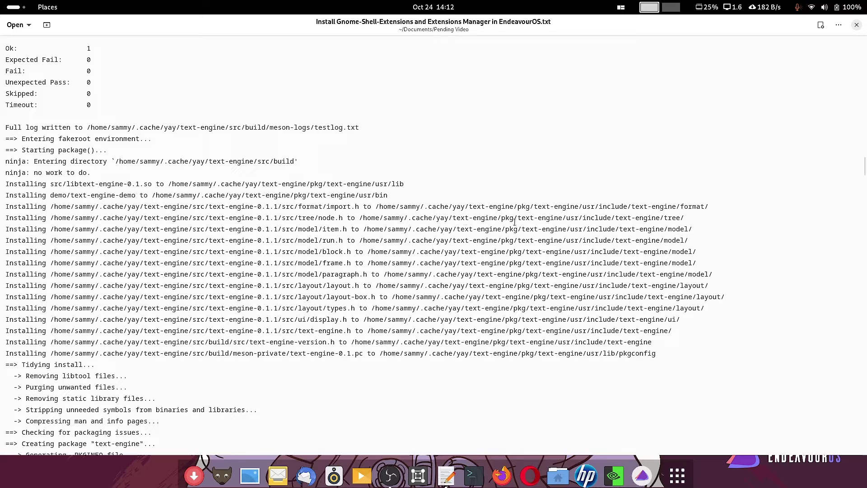
# Scroll past the libbacktrace-git and text-engine installs to gnome-shell-extensions 44.0-1 being retrieved
pyautogui.scroll(-15, 117, 351)
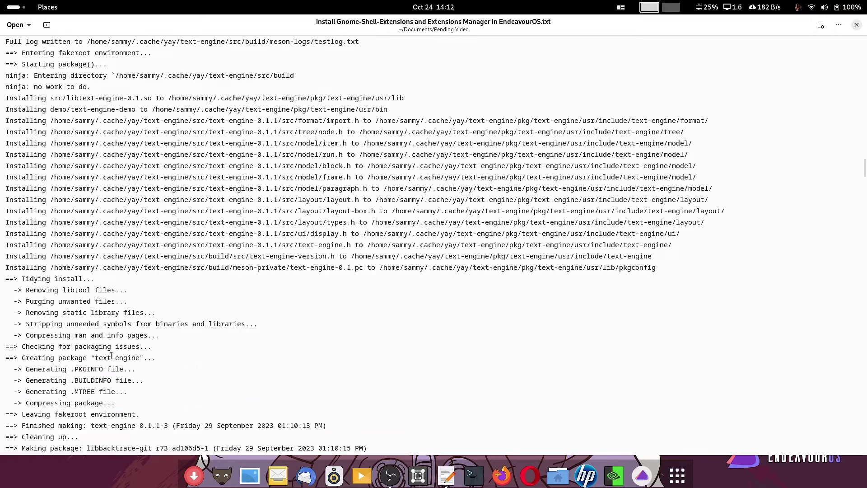
pyautogui.scroll(-4, 111, 356)
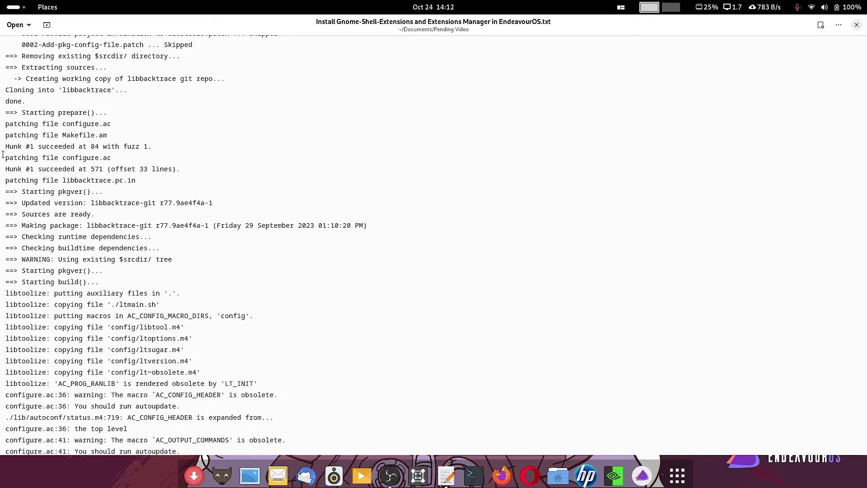
pyautogui.scroll(-13, 125, 212)
pyautogui.scroll(-11, 125, 212)
pyautogui.scroll(-6, 126, 212)
pyautogui.scroll(-4, 125, 212)
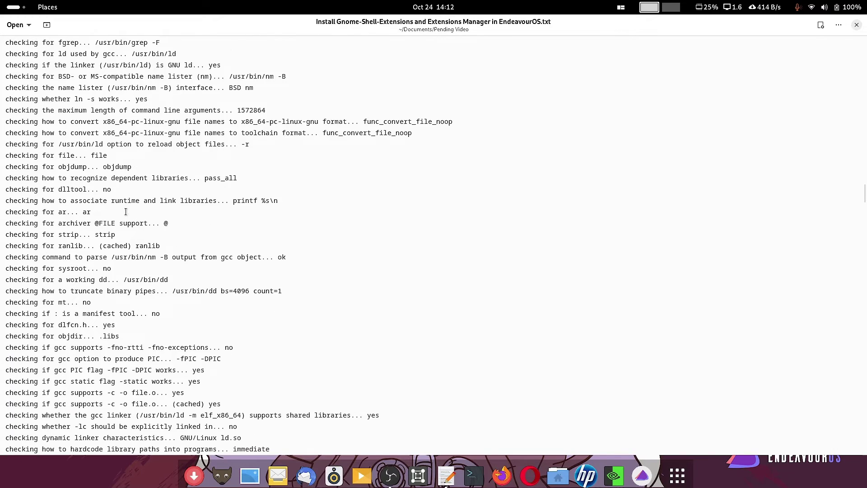
pyautogui.scroll(-5, 125, 212)
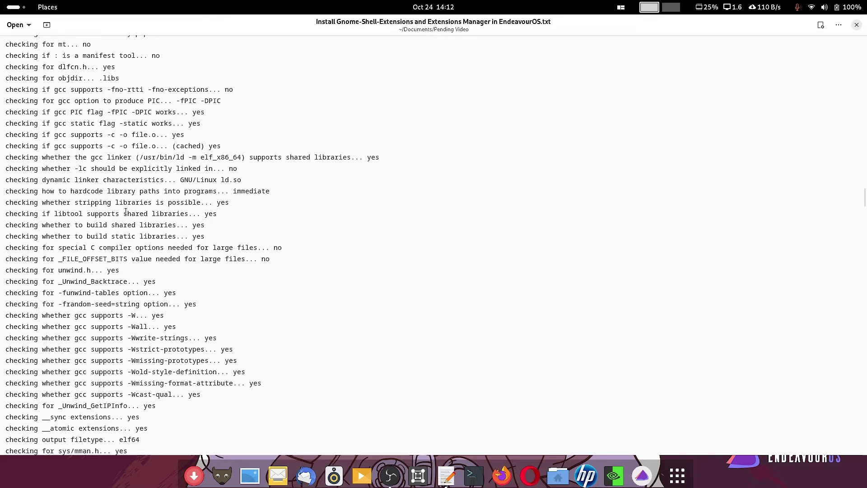
pyautogui.scroll(-4, 125, 212)
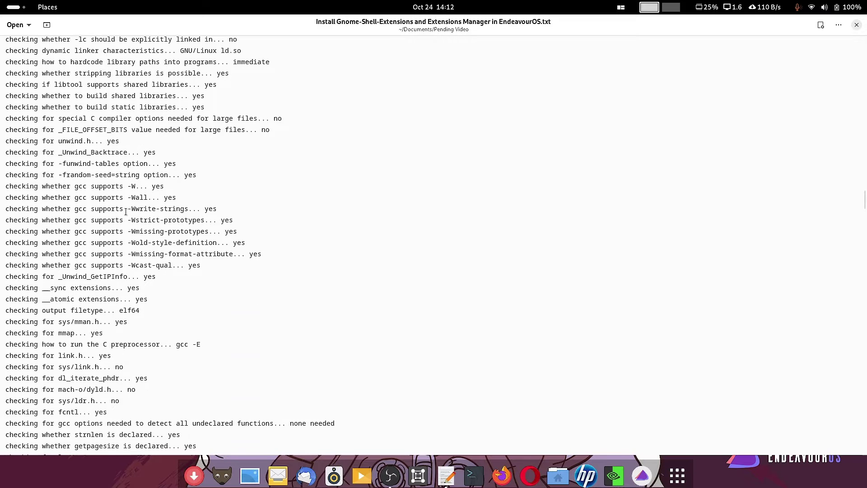
pyautogui.scroll(-12, 126, 212)
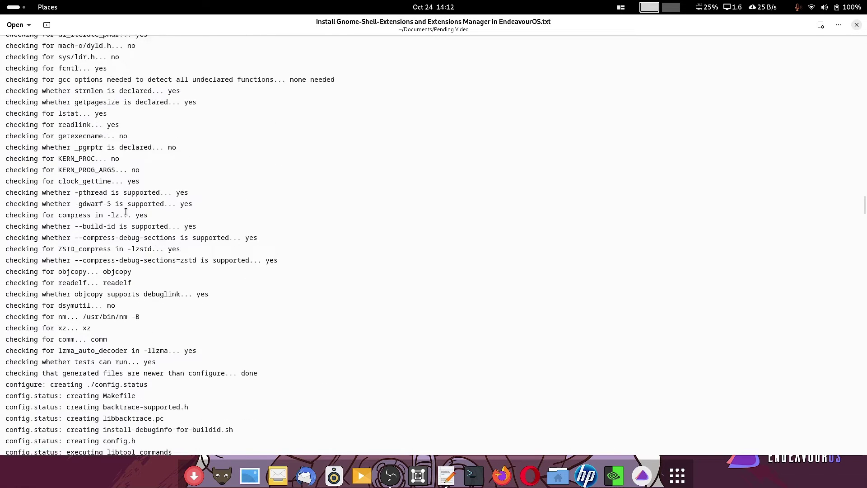
pyautogui.scroll(-2, 125, 212)
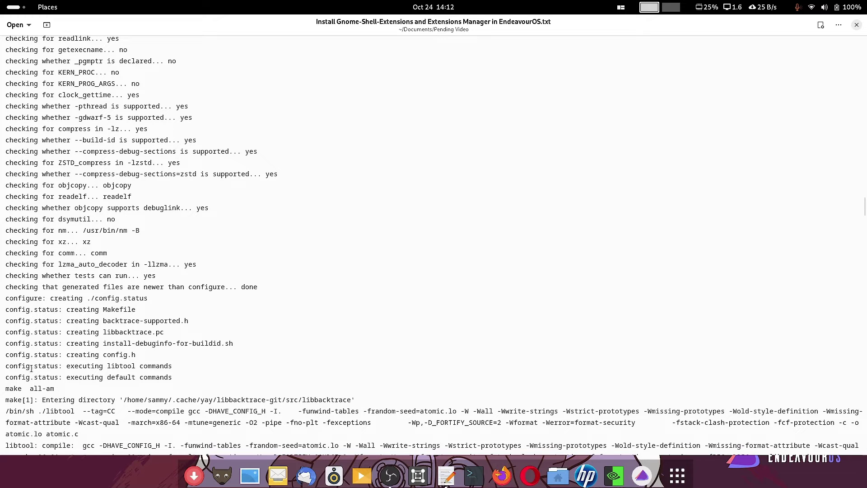
pyautogui.scroll(-3, 75, 325)
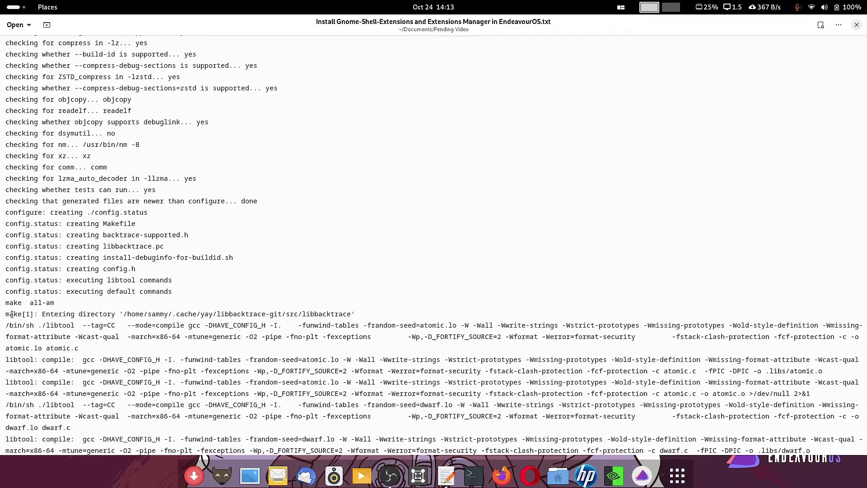
pyautogui.scroll(-5, 277, 315)
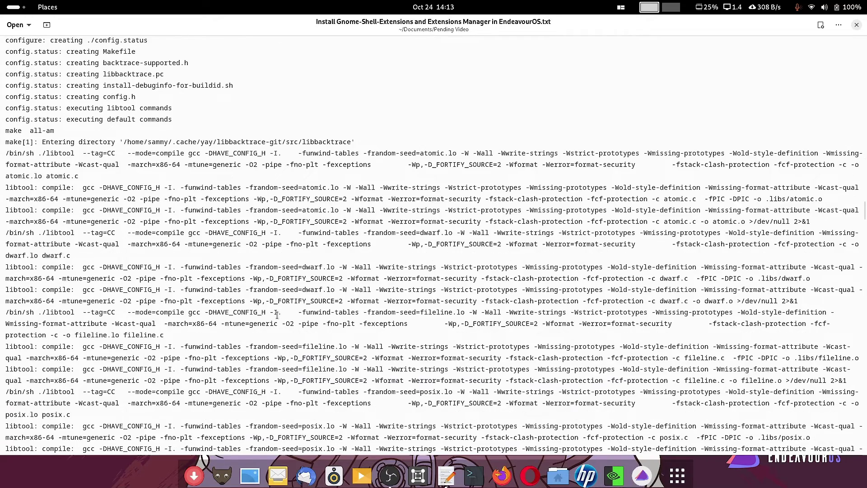
pyautogui.scroll(-10, 277, 315)
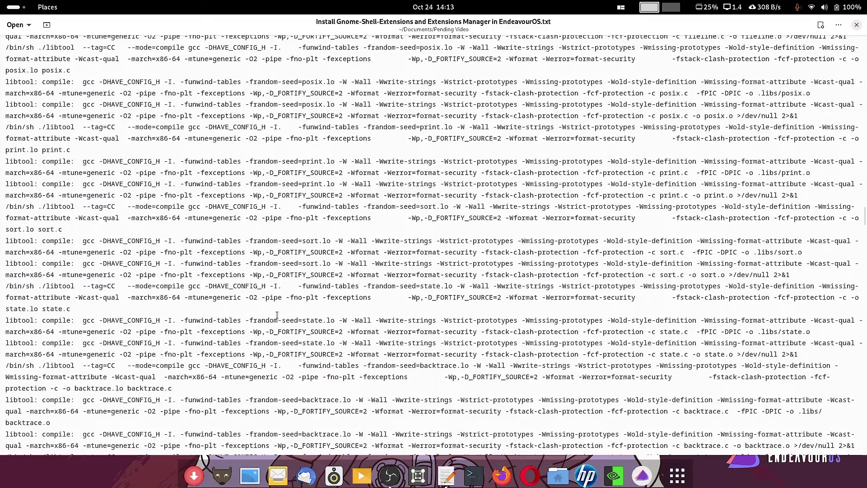
pyautogui.scroll(-1, 276, 315)
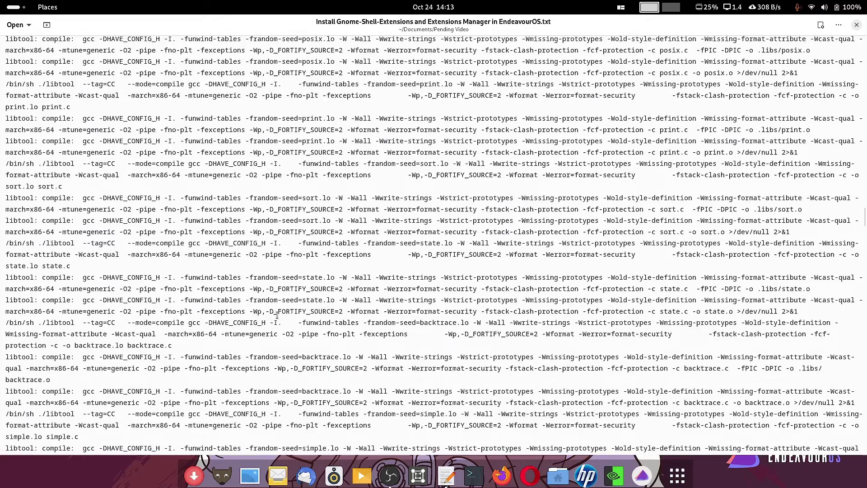
pyautogui.scroll(-15, 277, 315)
pyautogui.scroll(-11, 277, 315)
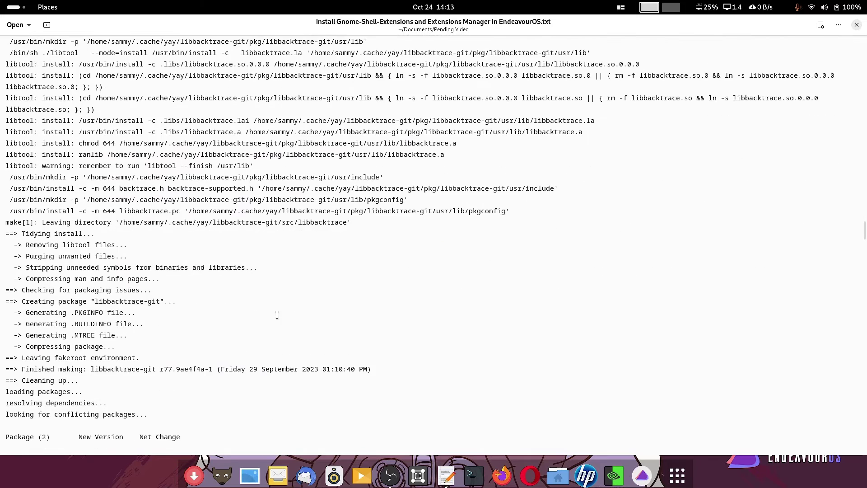
pyautogui.scroll(-3, 277, 315)
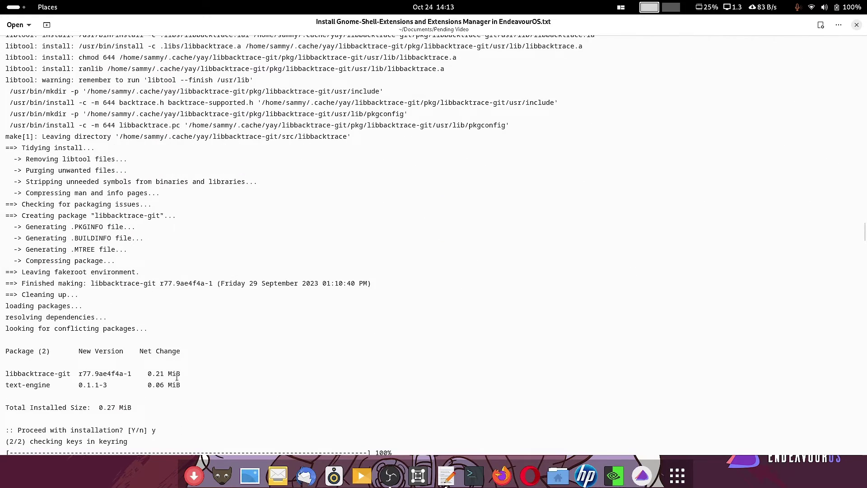
pyautogui.scroll(-4, 176, 377)
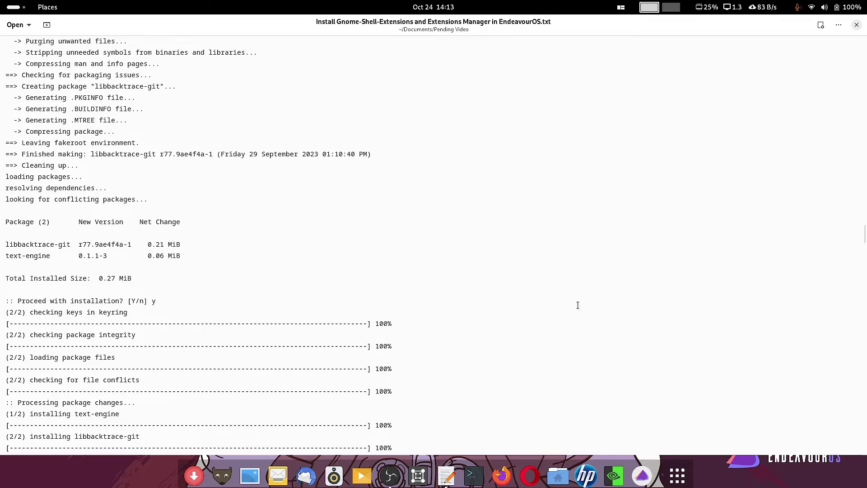
pyautogui.scroll(-4, 579, 311)
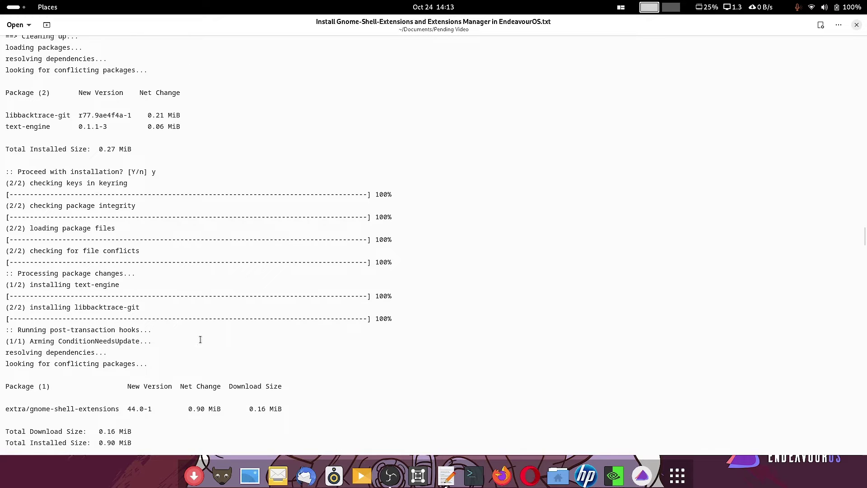
pyautogui.scroll(-1, 111, 370)
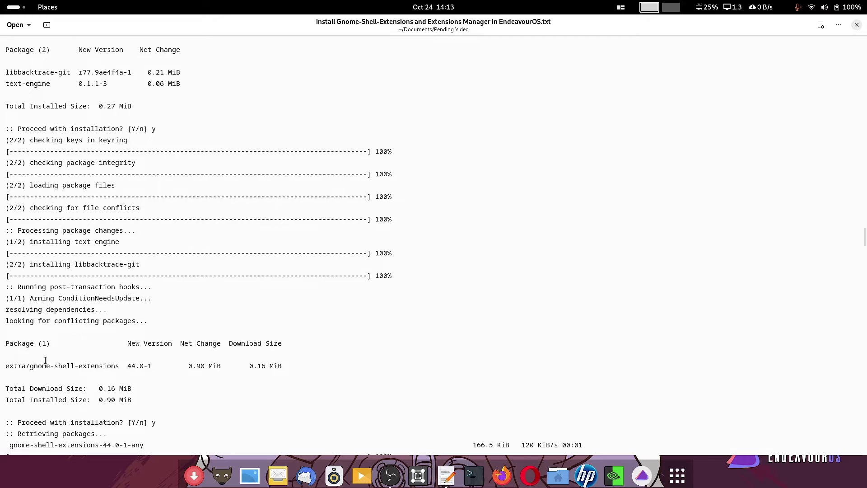
# Scroll to extension-manager 0.4.2's Meson user-defined options and the ninja build at 34/69
pyautogui.scroll(-6, 450, 325)
pyautogui.scroll(-13, 450, 325)
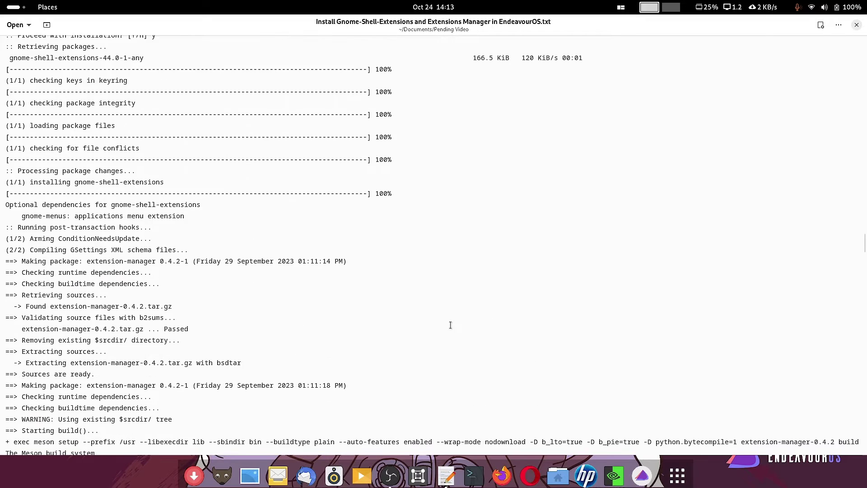
pyautogui.scroll(-3, 450, 325)
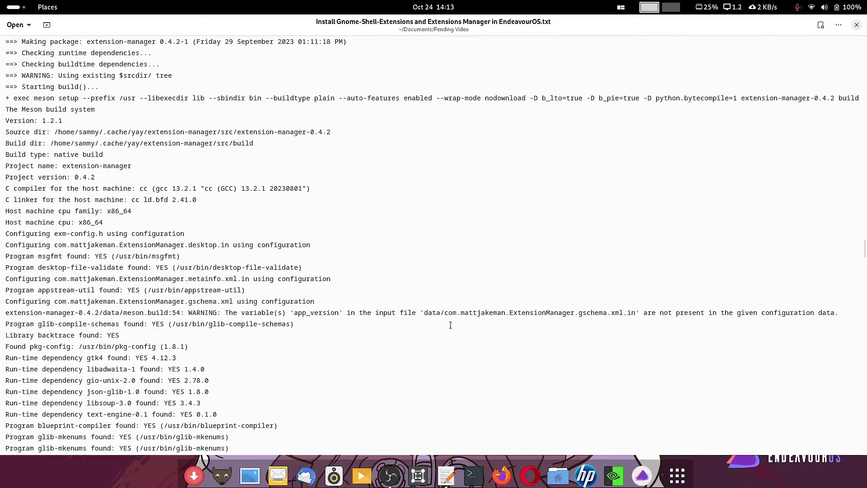
pyautogui.scroll(-6, 450, 325)
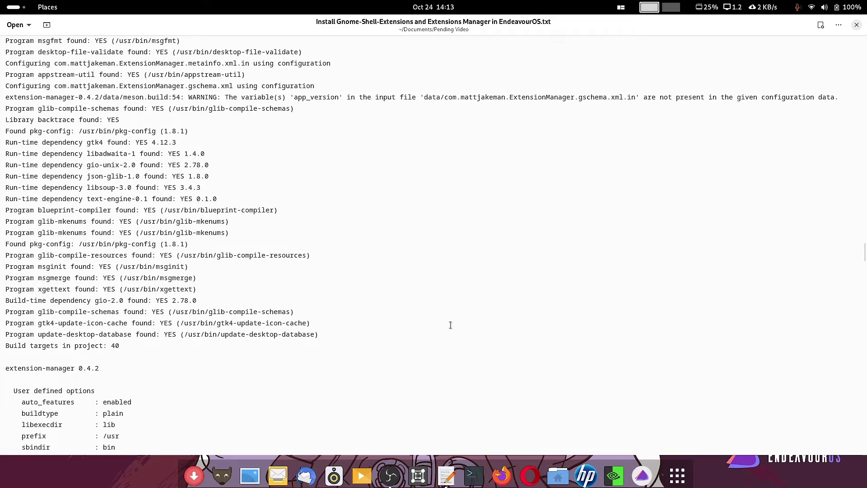
pyautogui.scroll(-4, 450, 325)
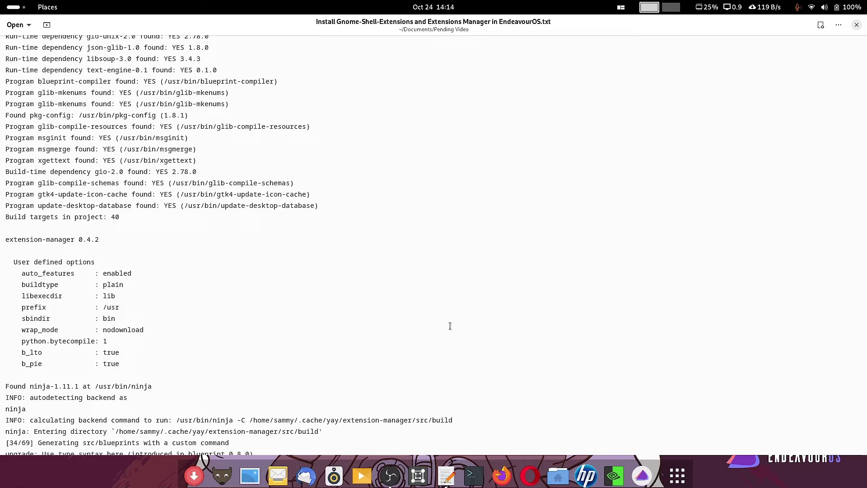
# Move down the log to extension-manager's 3 passing validation checks and its file installation
pyautogui.scroll(-15, 449, 325)
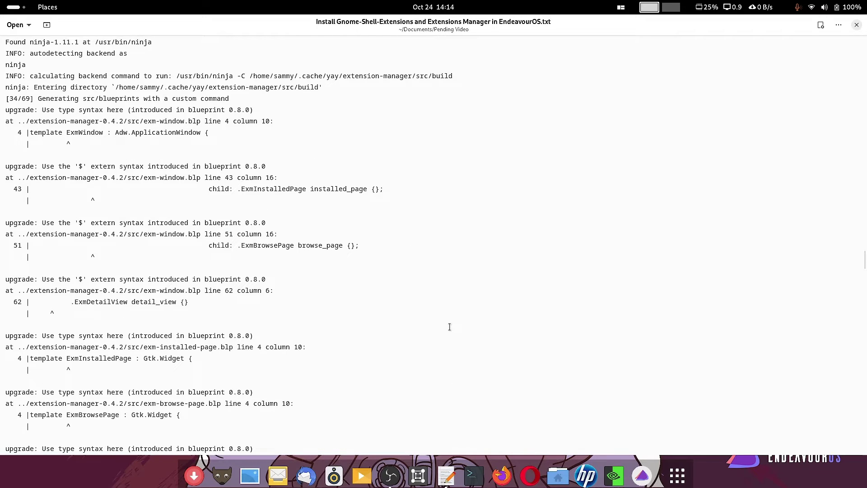
pyautogui.scroll(-5, 450, 325)
pyautogui.scroll(-20, 449, 326)
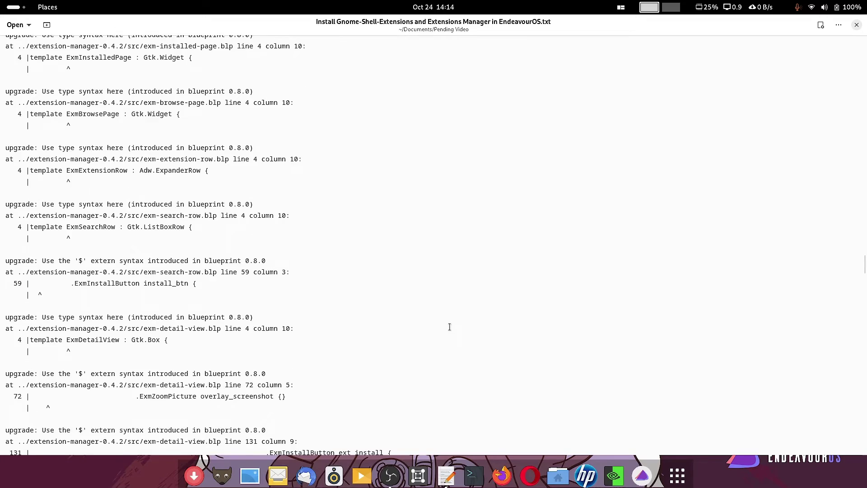
pyautogui.scroll(-20, 441, 370)
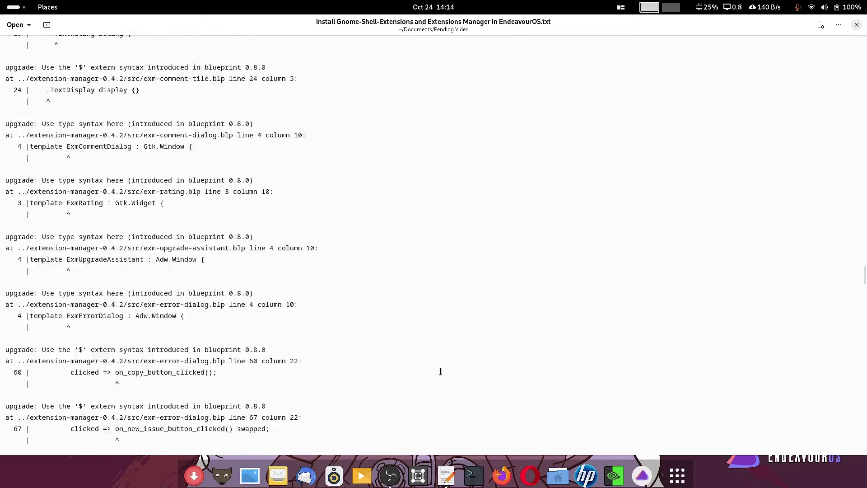
pyautogui.scroll(-20, 441, 371)
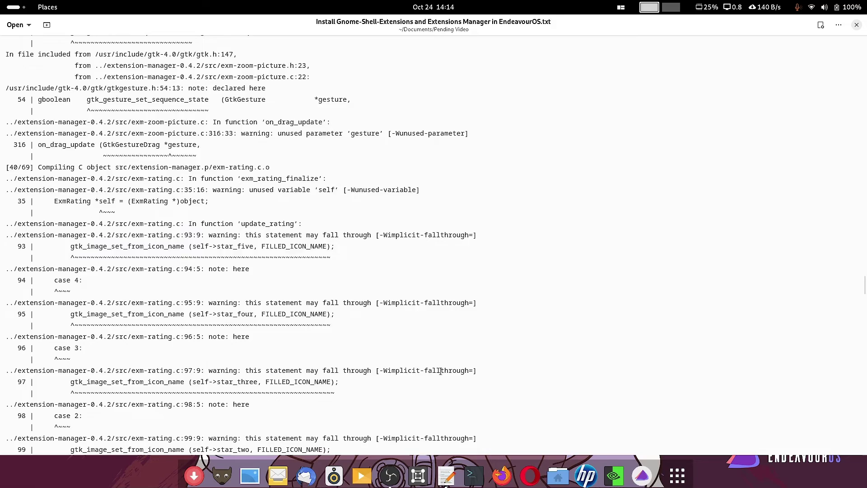
pyautogui.scroll(-20, 441, 370)
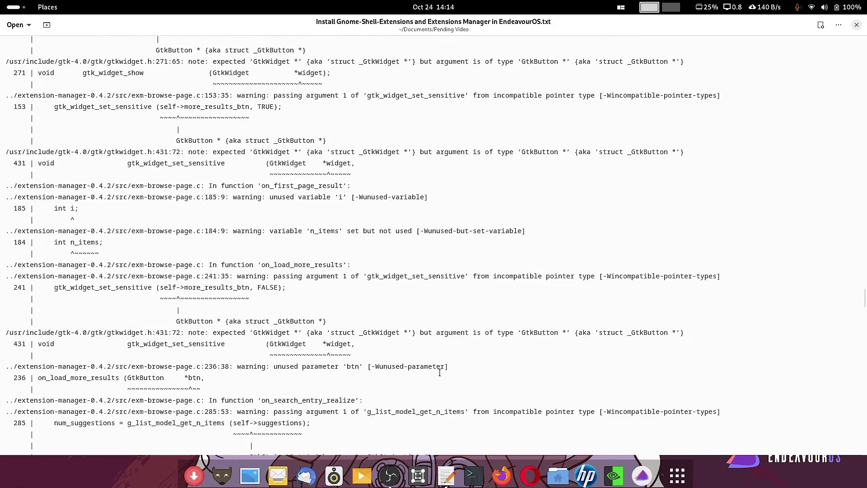
pyautogui.scroll(-20, 440, 372)
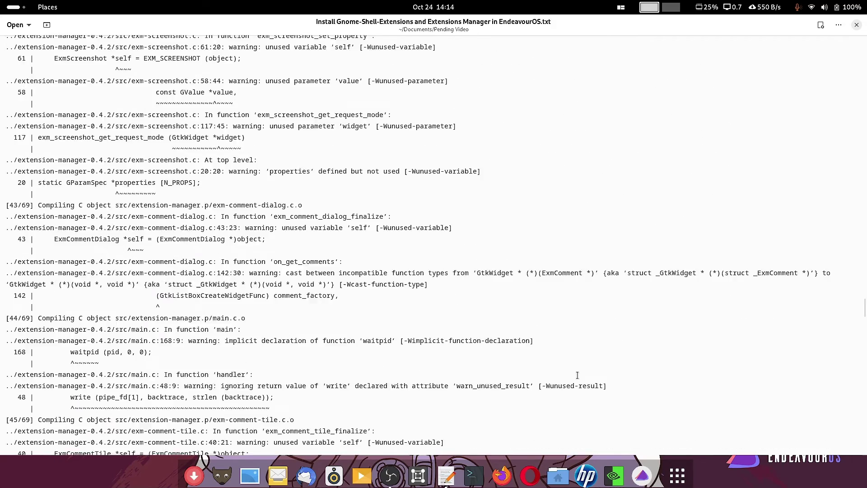
pyautogui.scroll(-20, 576, 376)
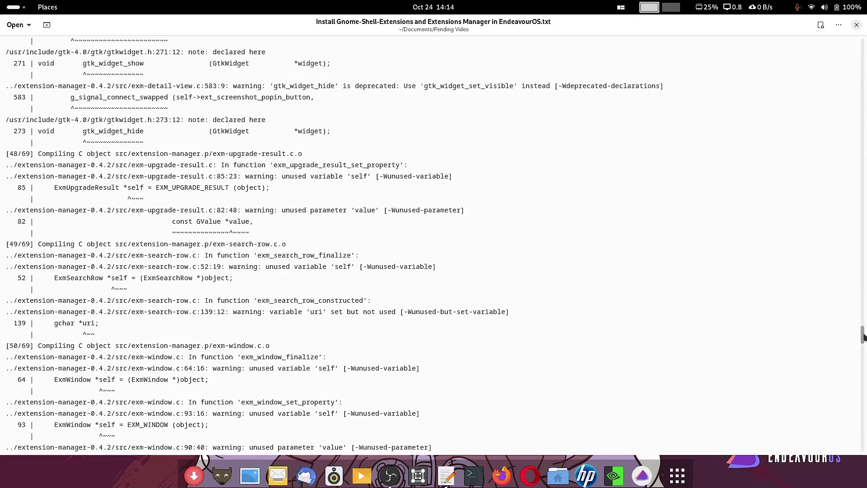
pyautogui.moveTo(862, 333); pyautogui.dragTo(863, 416)
pyautogui.scroll(-2, 203, 158)
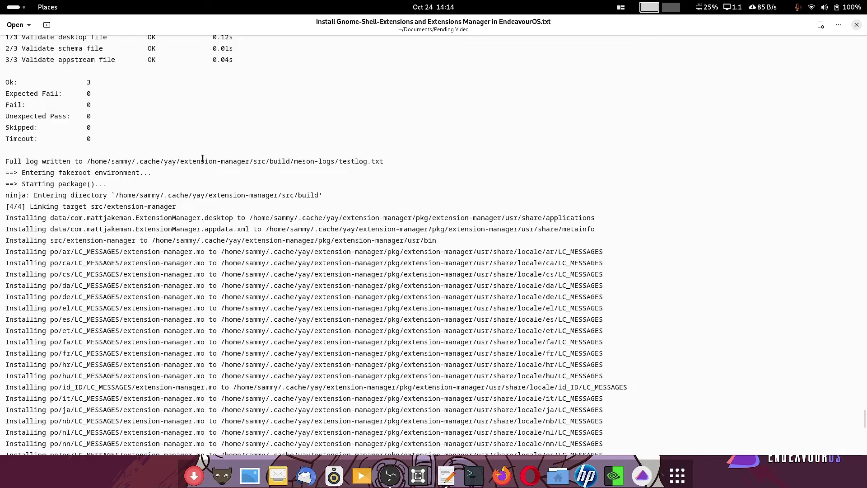
# Select the removed-package rows from ninja to meson, the nine packages totalling 30.81 MiB
pyautogui.scroll(-10, 202, 158)
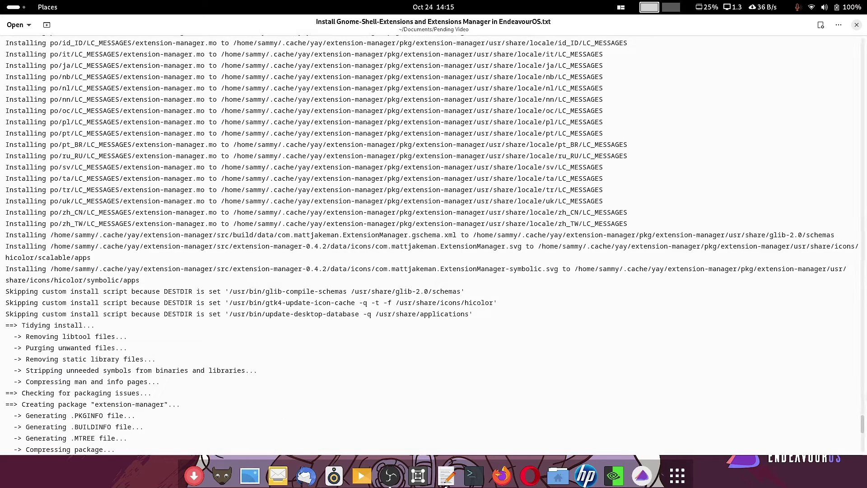
pyautogui.moveTo(863, 422); pyautogui.dragTo(864, 432)
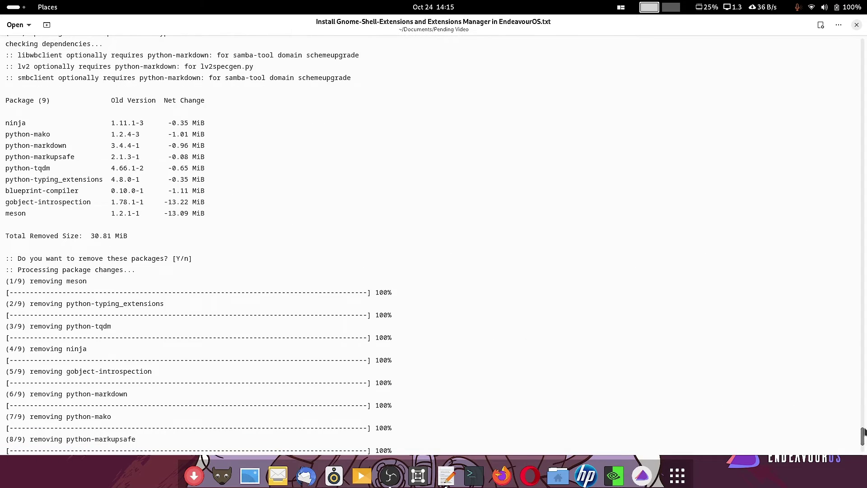
pyautogui.scroll(4, 218, 161)
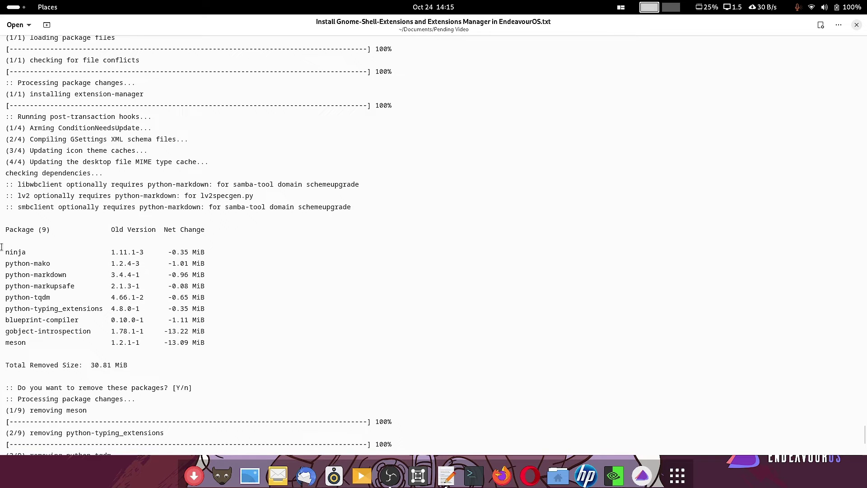
pyautogui.moveTo(4, 252); pyautogui.dragTo(231, 353)
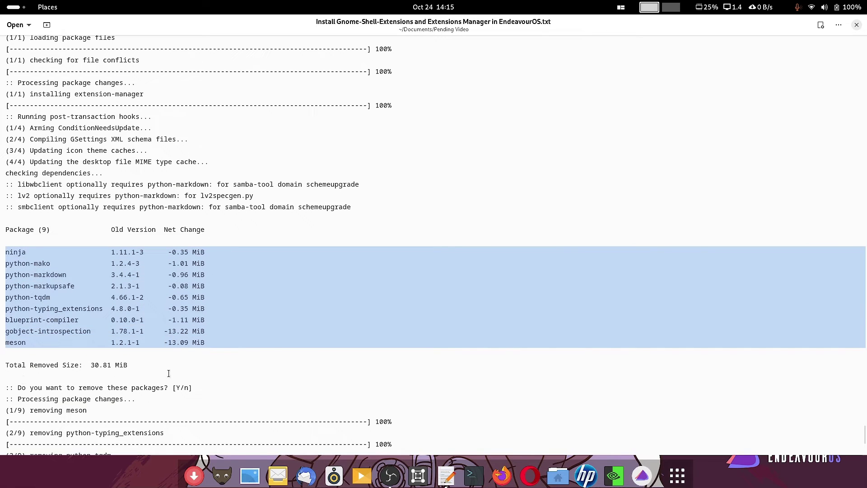
pyautogui.scroll(-3, 111, 374)
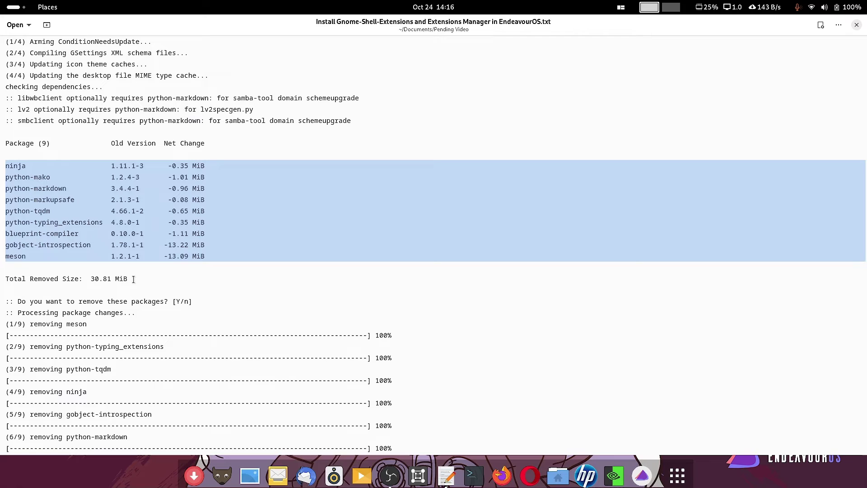
pyautogui.scroll(-10, 135, 280)
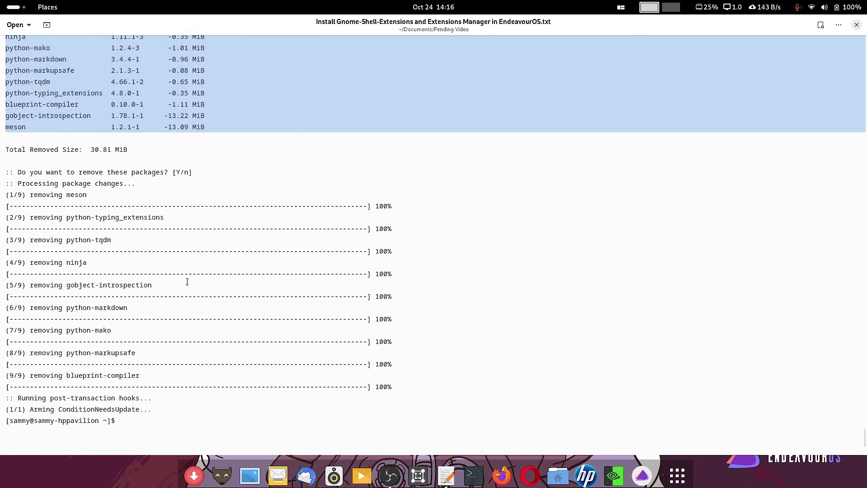
pyautogui.scroll(4, 196, 289)
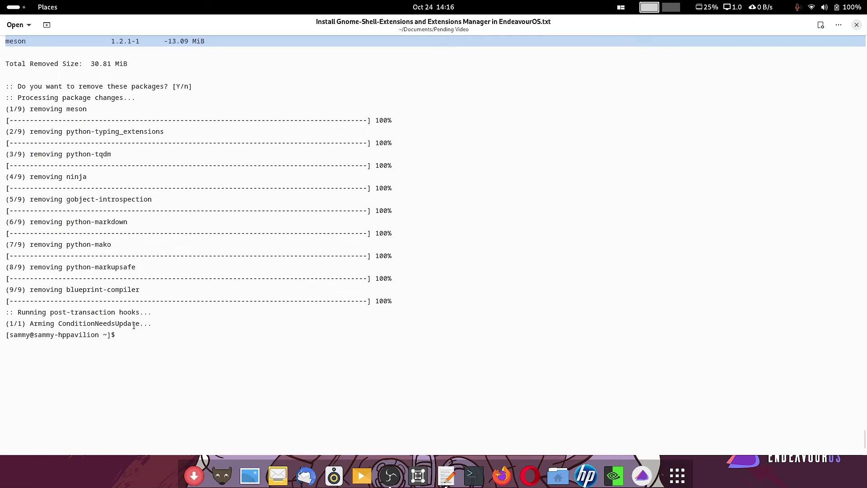
pyautogui.scroll(5, 718, 266)
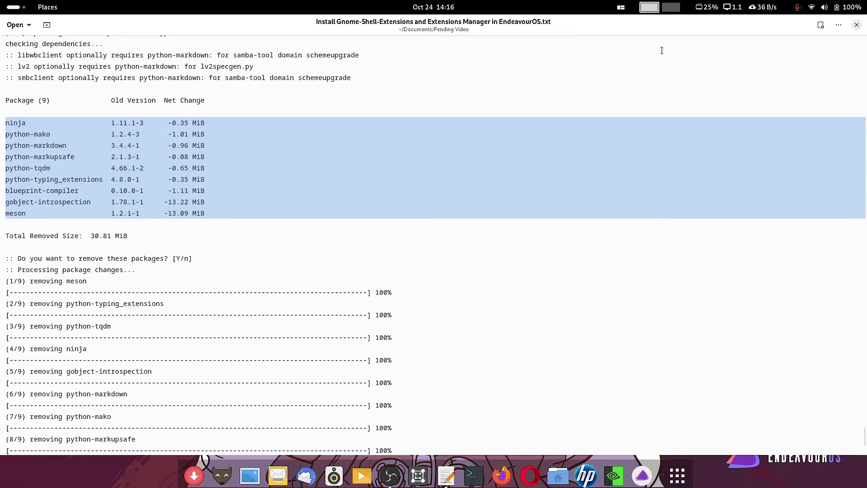
# Browse the Activities app grid and launch the Extensions app
pyautogui.click(677, 475)
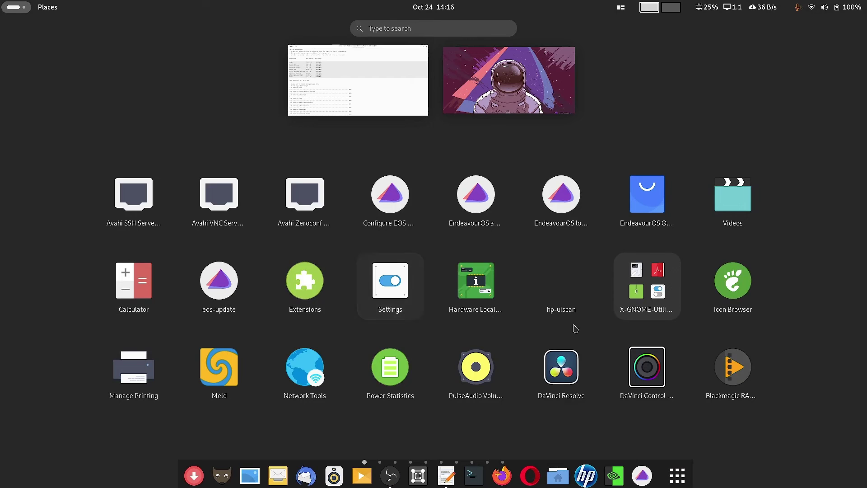
pyautogui.scroll(-1, 597, 346)
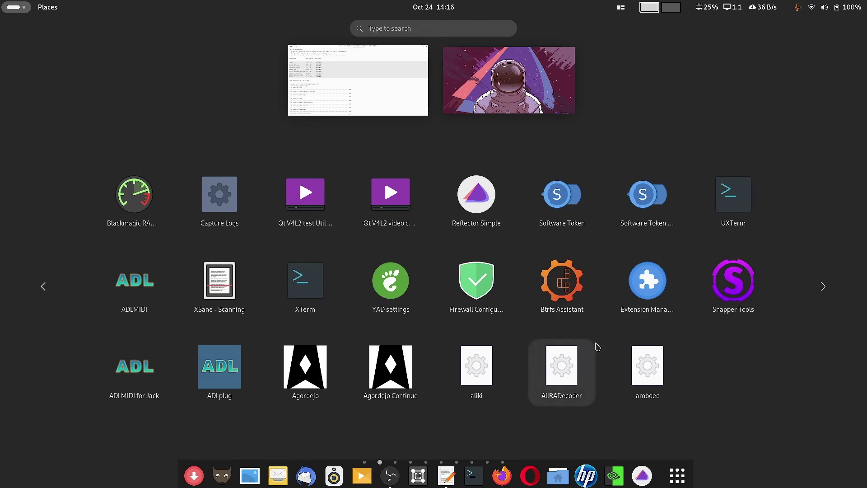
pyautogui.scroll(-1, 559, 293)
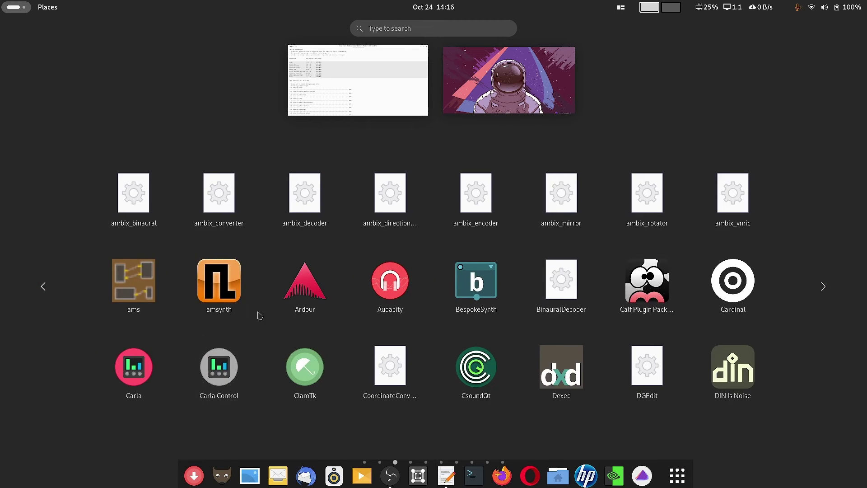
pyautogui.scroll(1, 271, 307)
pyautogui.scroll(1, 561, 367)
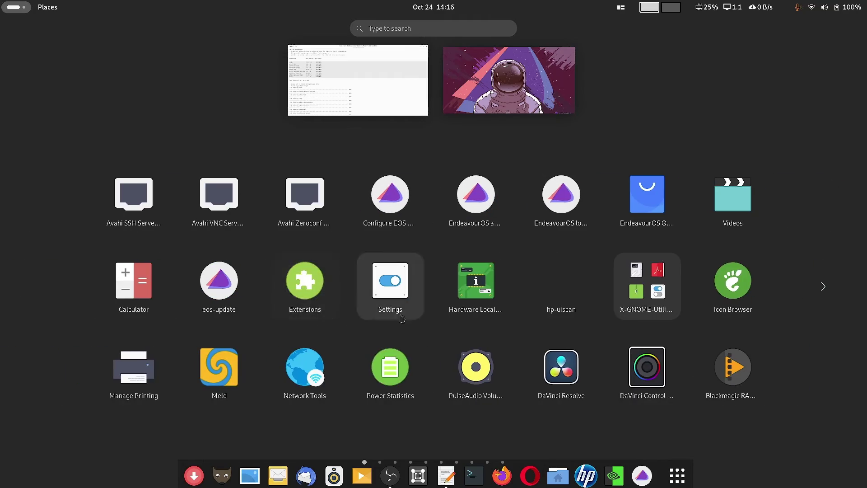
pyautogui.click(312, 303)
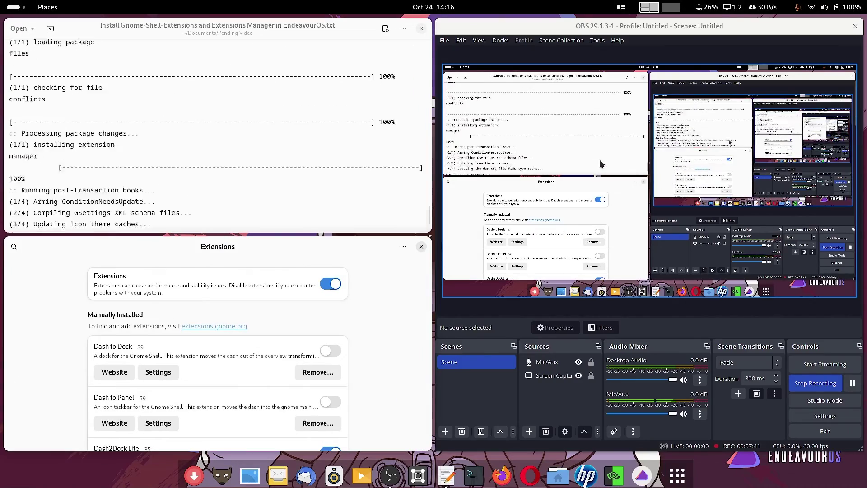
# Maximize the Extensions window to show Dash2Dock Lite, Vitals, Dash to Dock and Dash to Panel
pyautogui.doubleClick(212, 251)
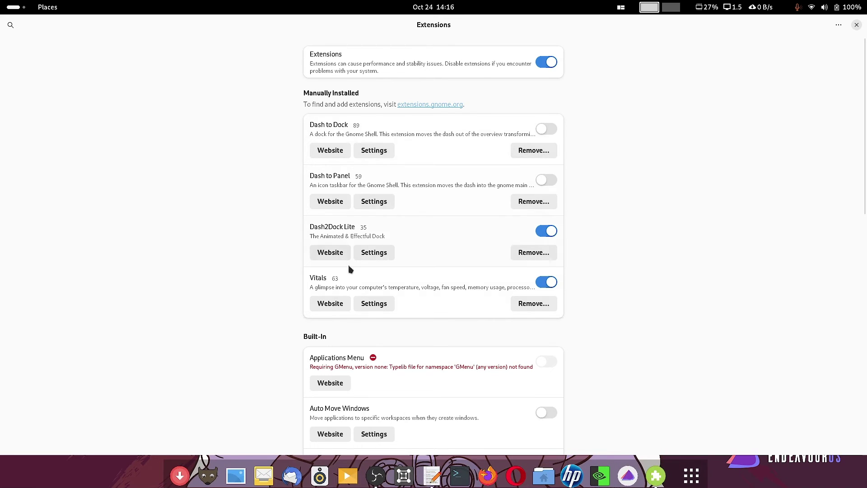
pyautogui.click(720, 6)
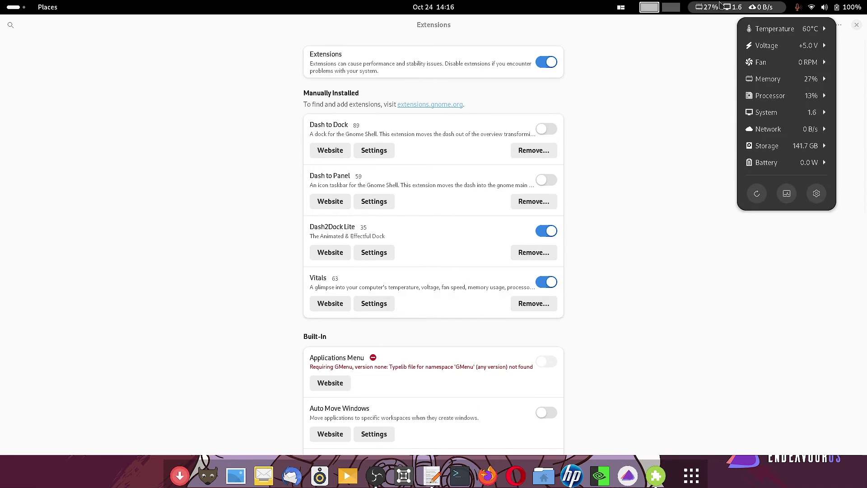
pyautogui.click(692, 150)
pyautogui.scroll(-2, 654, 231)
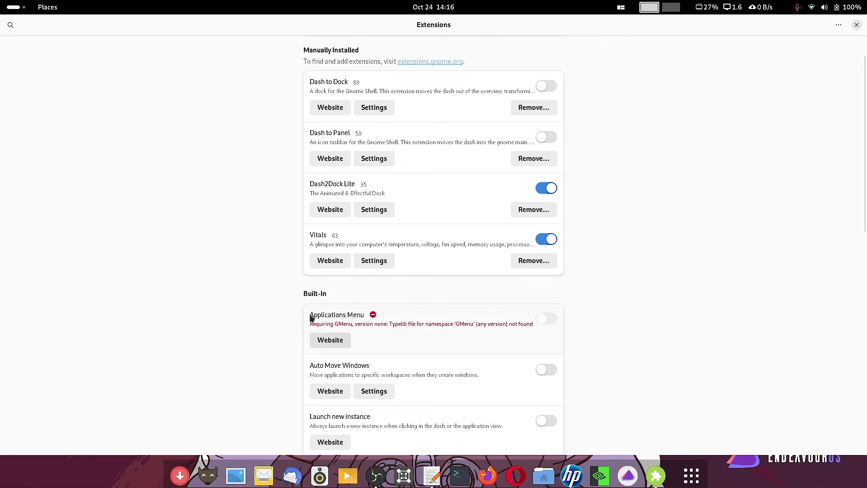
pyautogui.scroll(-2, 392, 315)
pyautogui.scroll(-6, 393, 319)
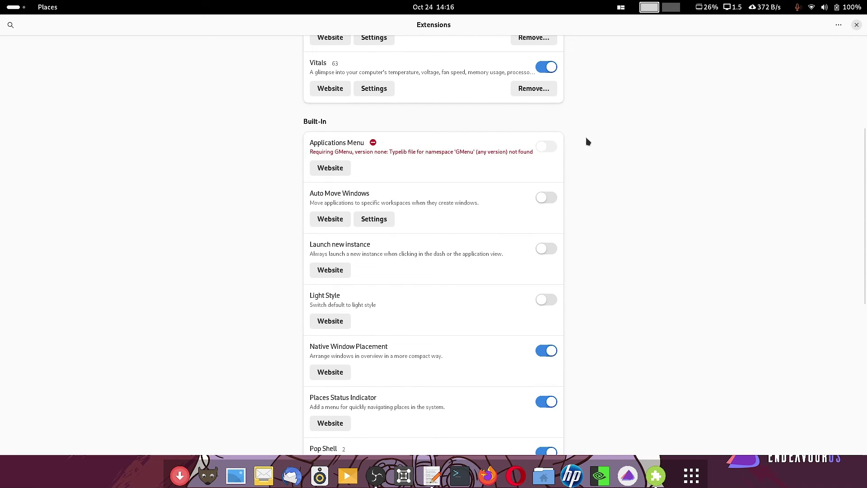
pyautogui.scroll(-5, 602, 279)
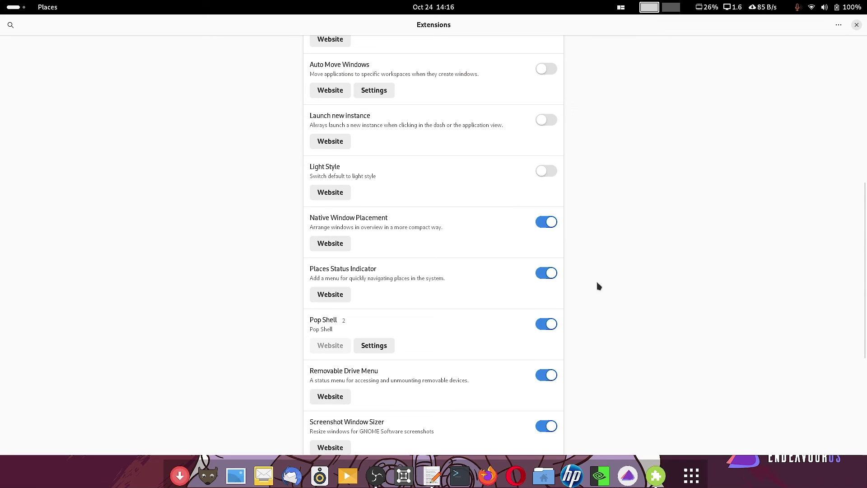
pyautogui.scroll(-3, 564, 305)
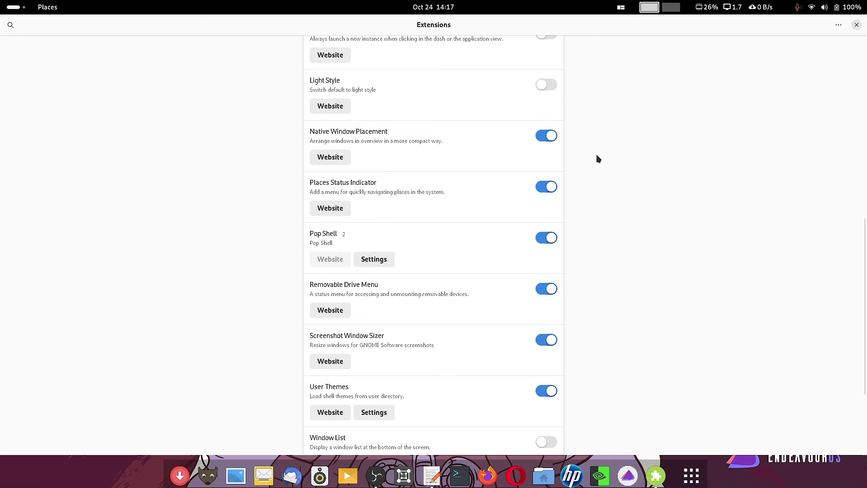
pyautogui.scroll(-5, 595, 163)
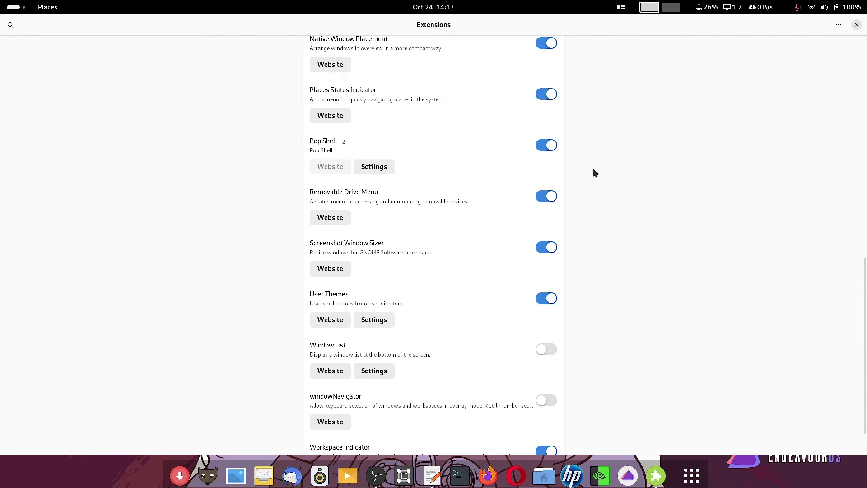
pyautogui.scroll(20, 670, 246)
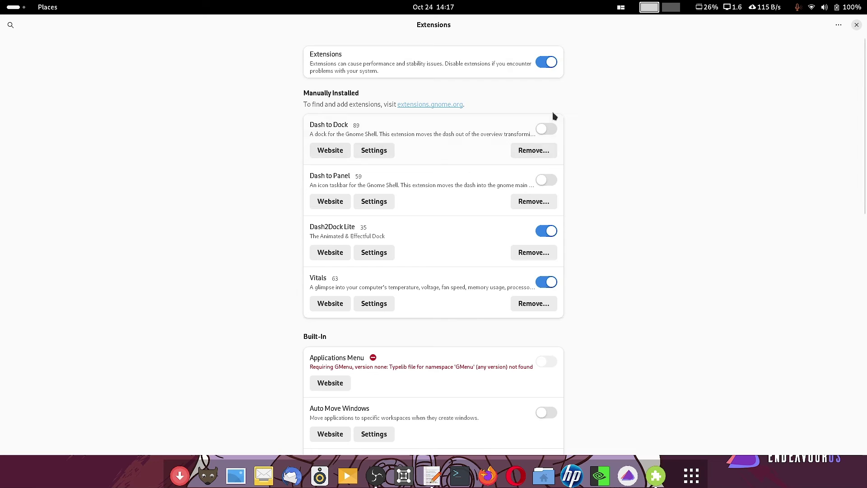
pyautogui.scroll(-10, 716, 112)
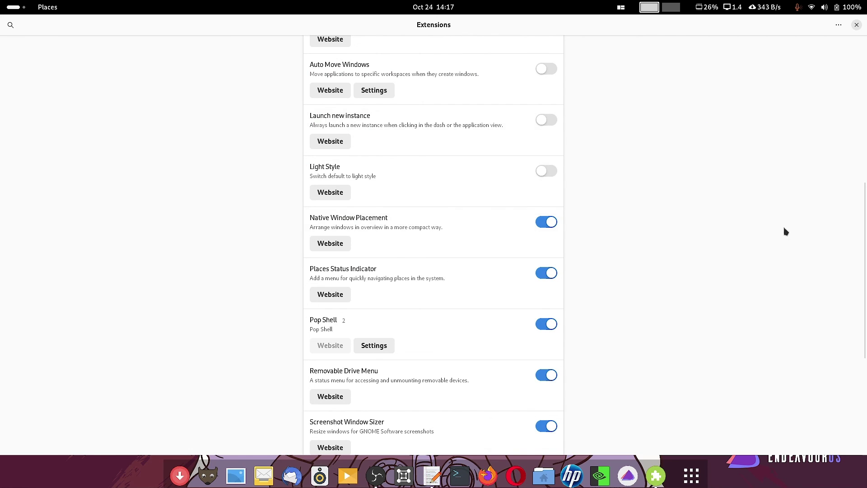
pyautogui.scroll(-6, 656, 164)
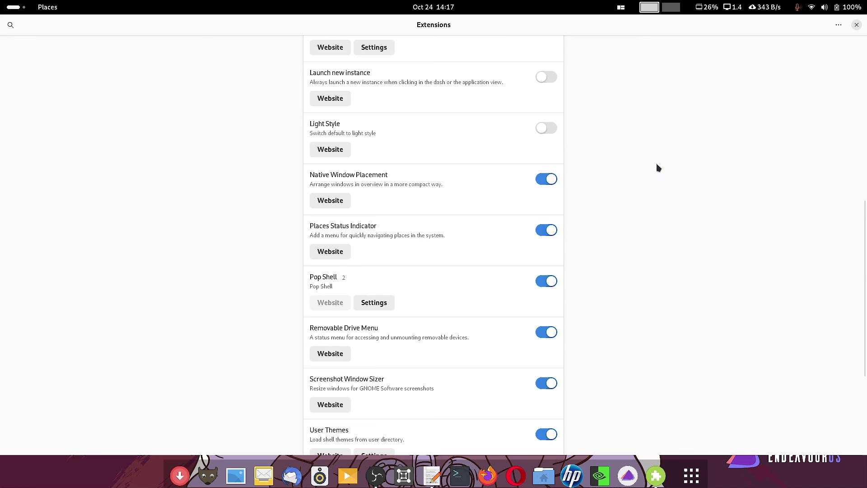